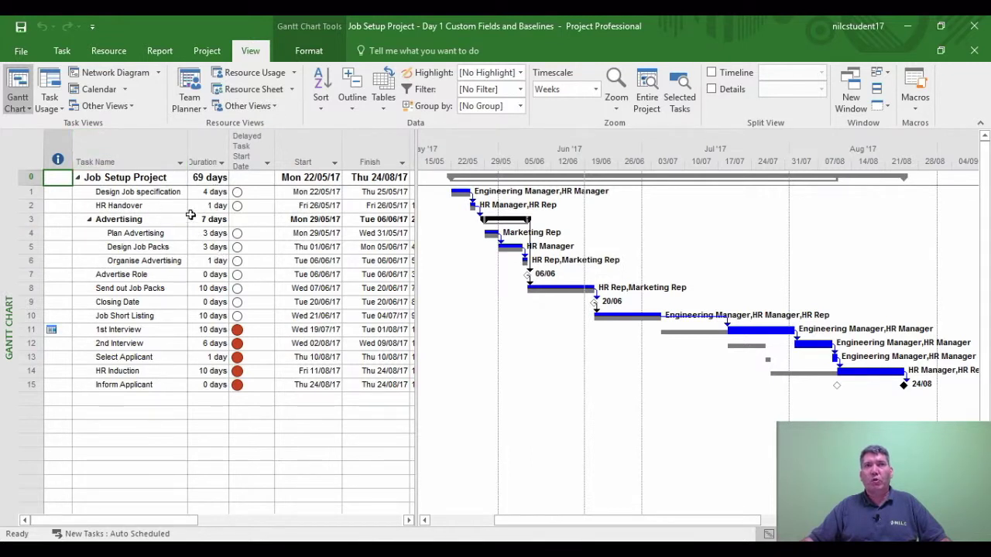
Step: Copy the Project Control task table from the Job Setup Project file into Global.MPT with the Organizer
left_click(21, 52)
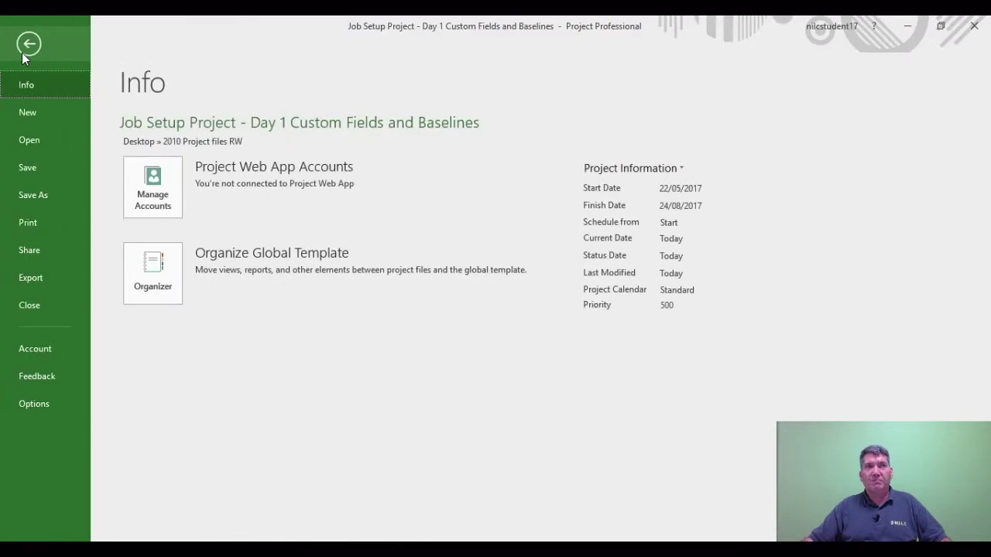
left_click(151, 275)
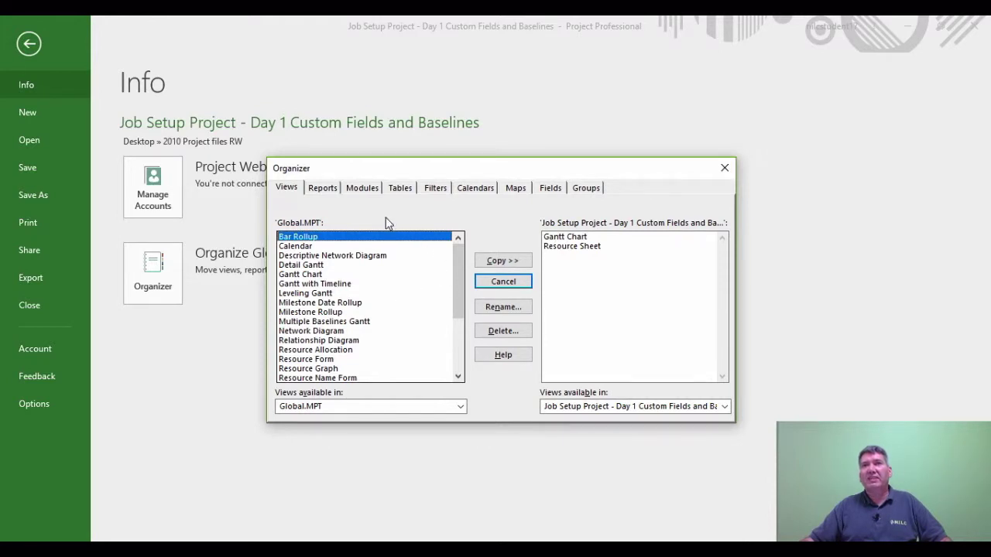
left_click(400, 189)
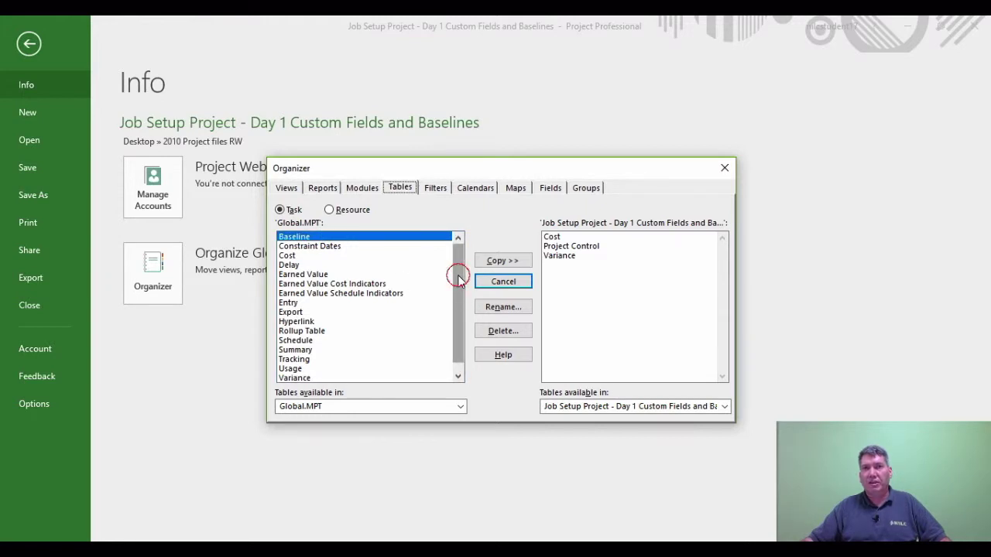
left_click_drag(457, 279, 454, 306)
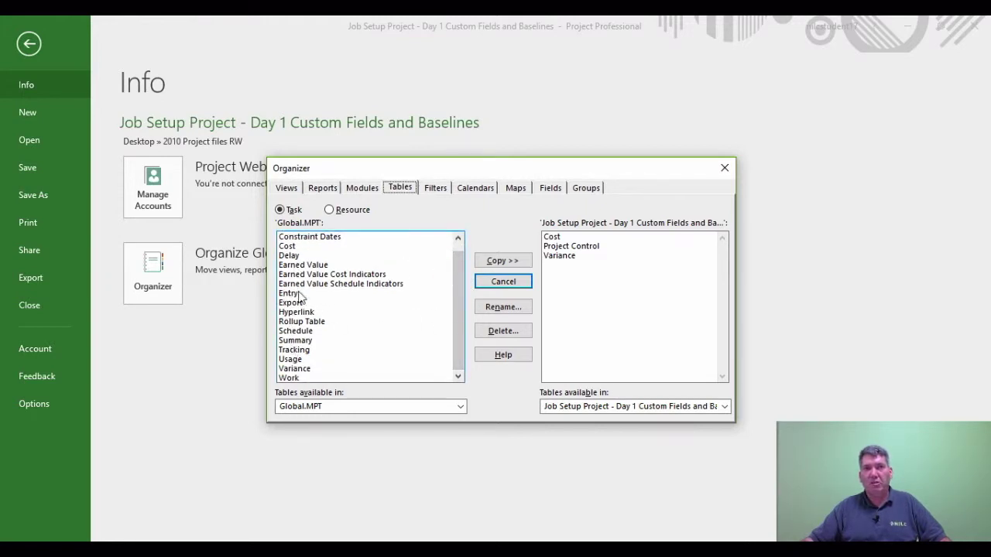
left_click(550, 271)
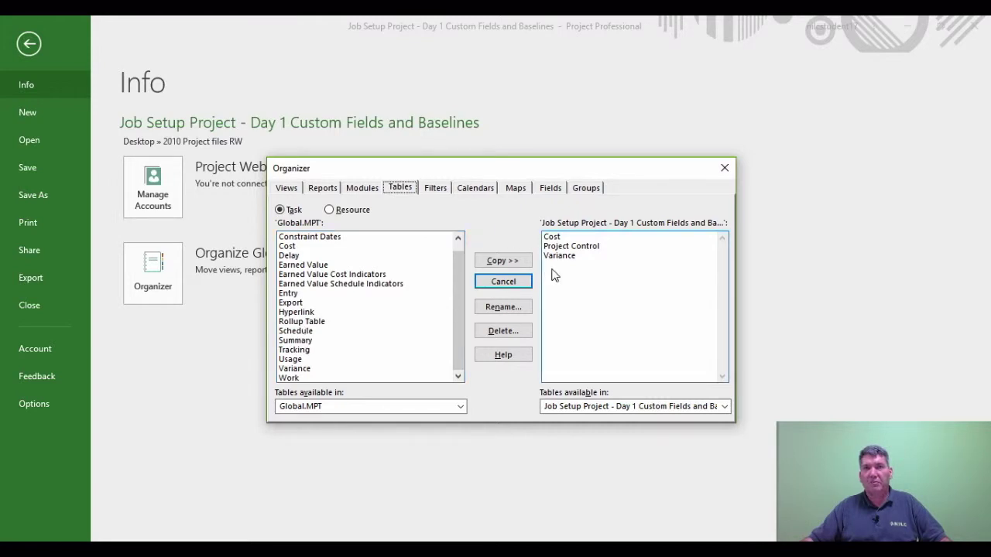
left_click(585, 248)
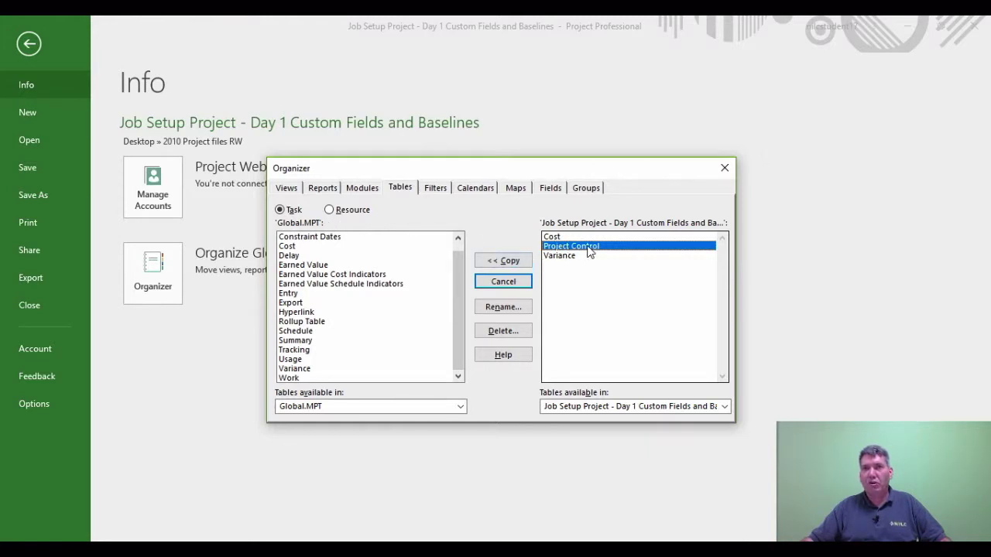
left_click(502, 263)
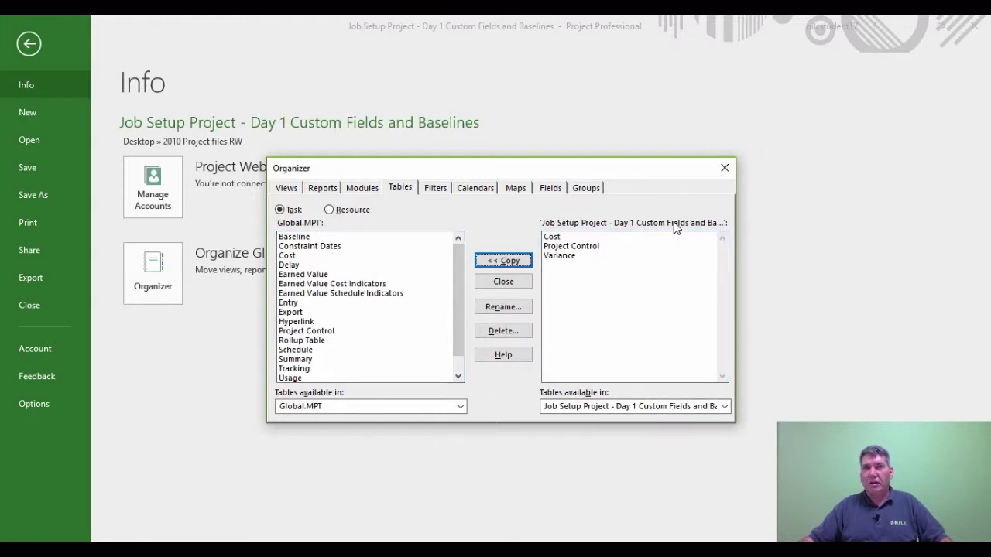
left_click(724, 167)
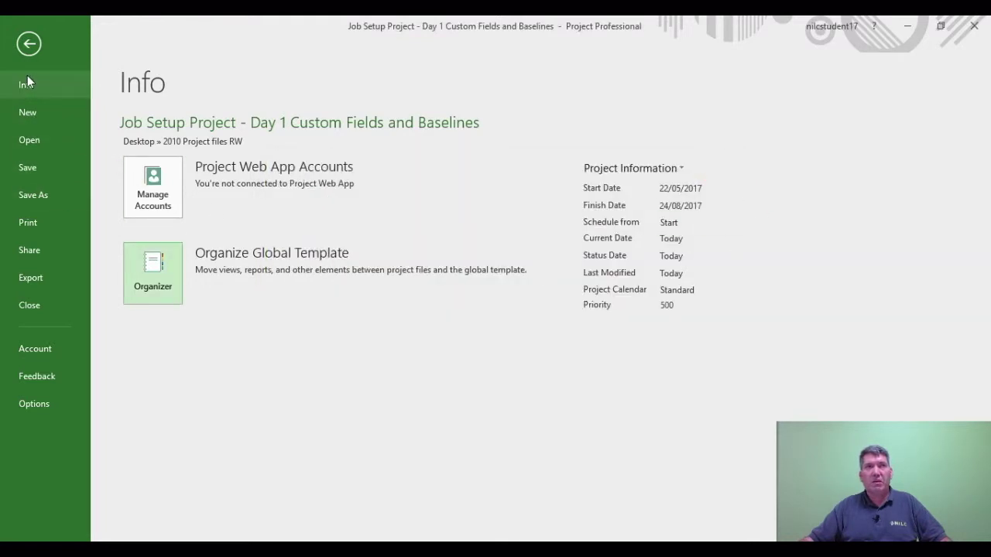
Step: Create a new blank project
left_click(29, 113)
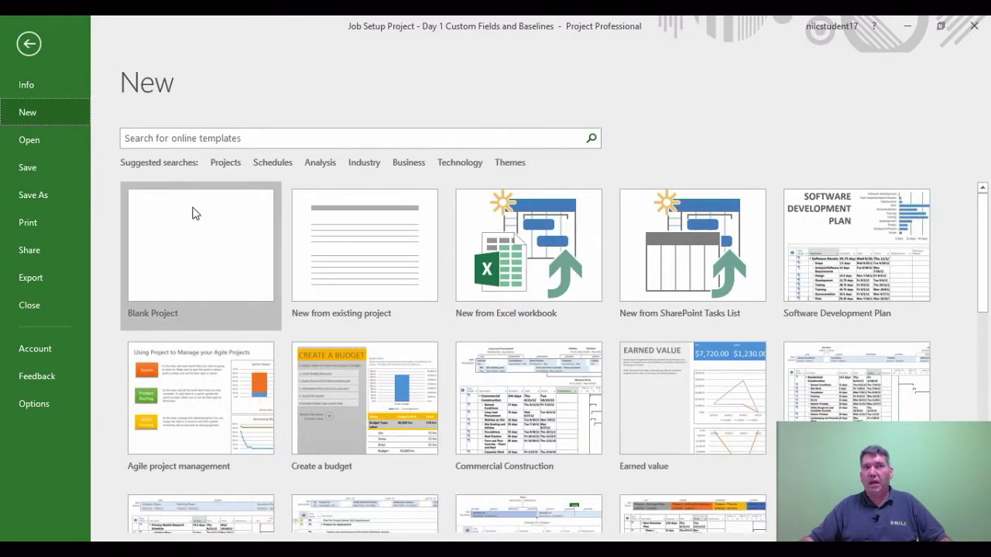
left_click(206, 244)
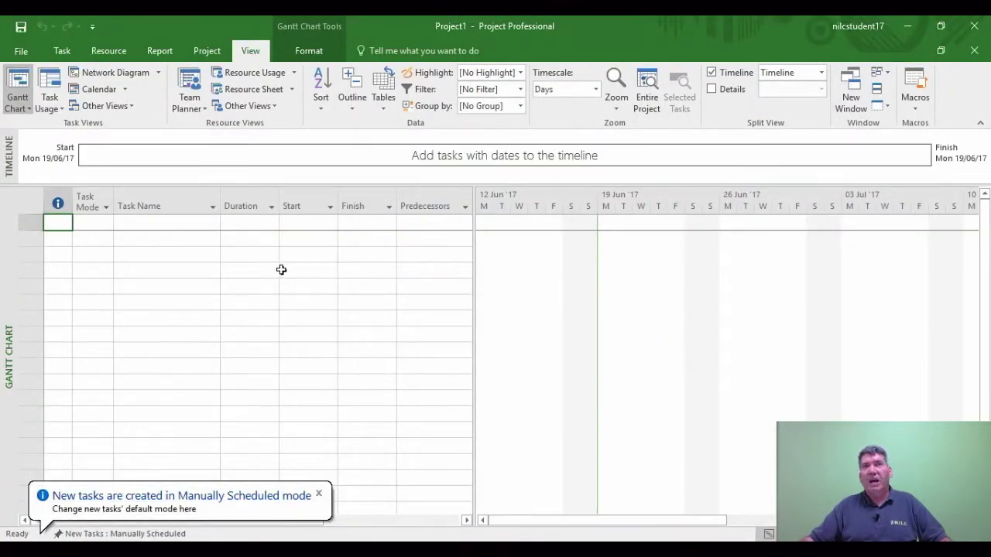
Step: Apply the Project Control table to the blank project and fit the % Complete column's width to its heading
left_click(385, 110)
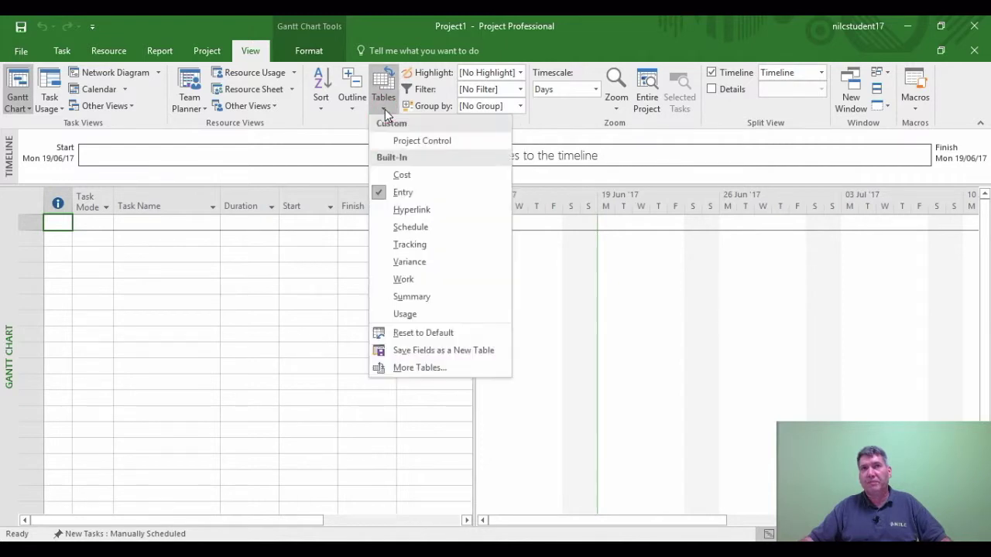
left_click(423, 143)
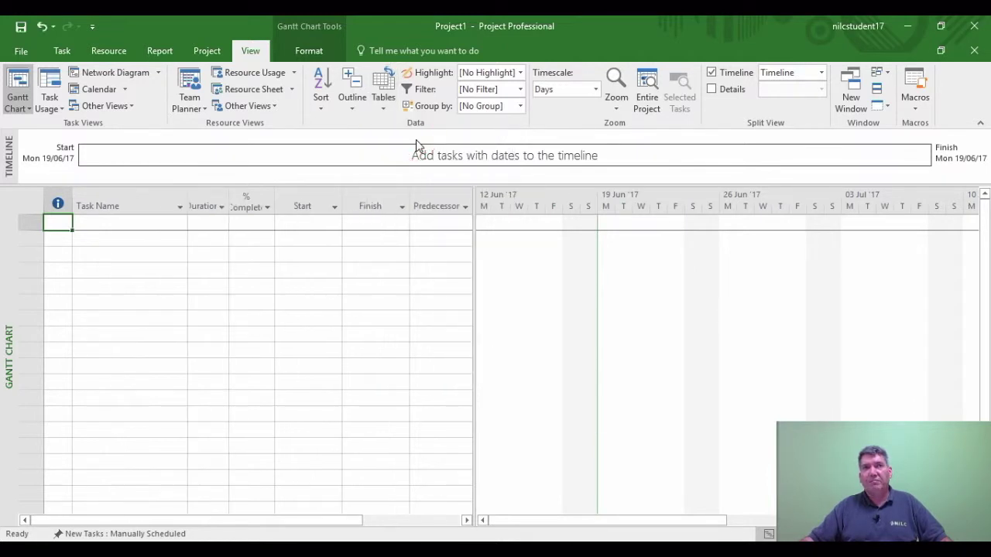
double_click(275, 198)
left_click(101, 224)
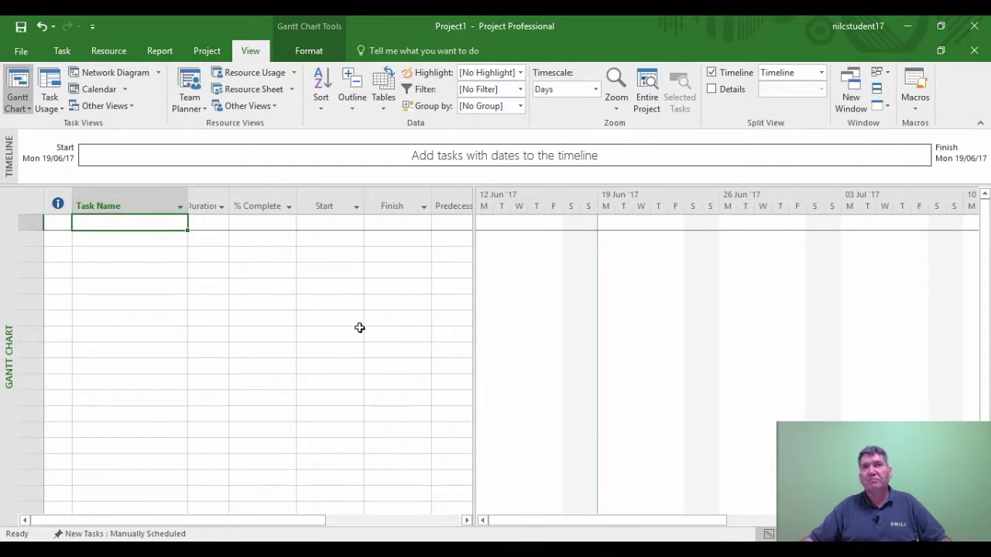
Step: Examine the full list of task tables and its management options, closing it without applying a table
left_click(387, 113)
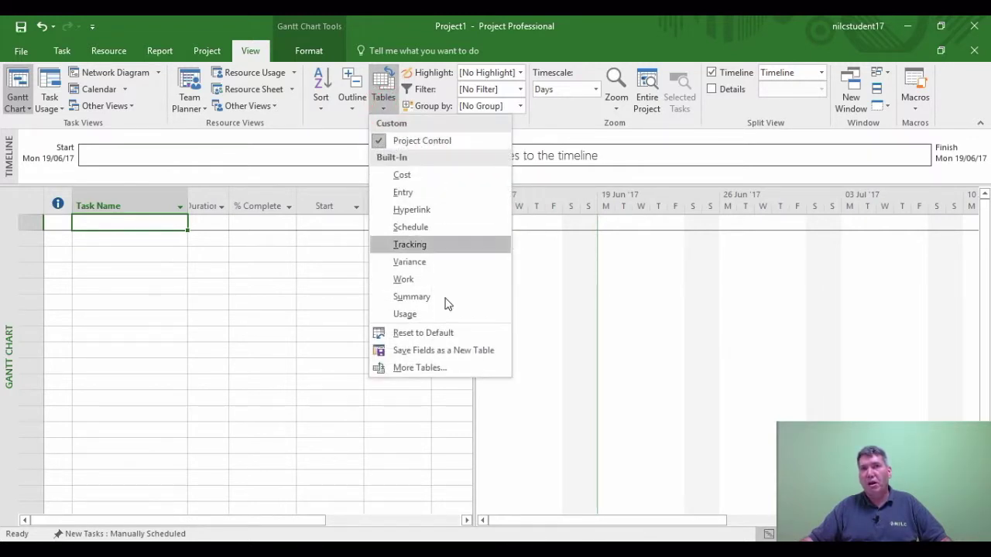
left_click(420, 369)
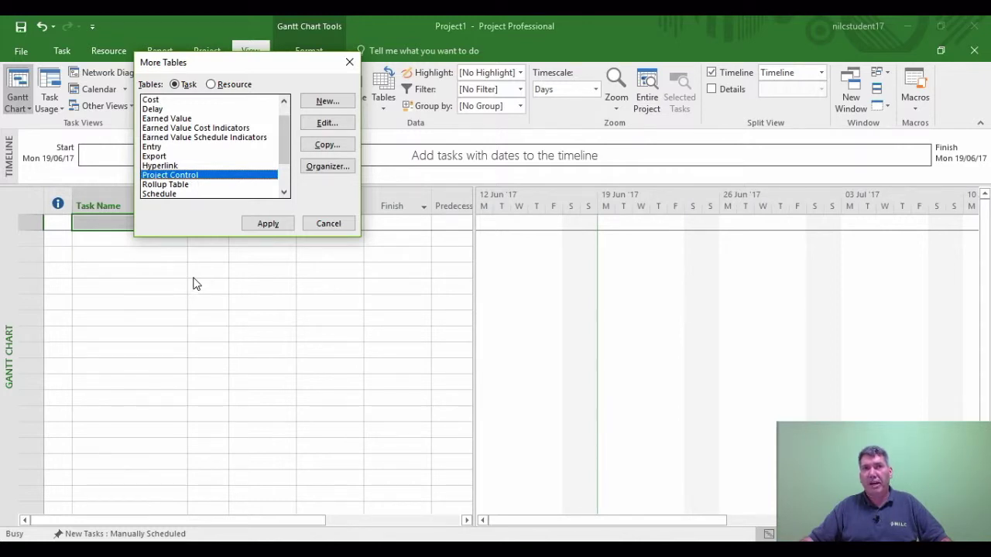
left_click(326, 223)
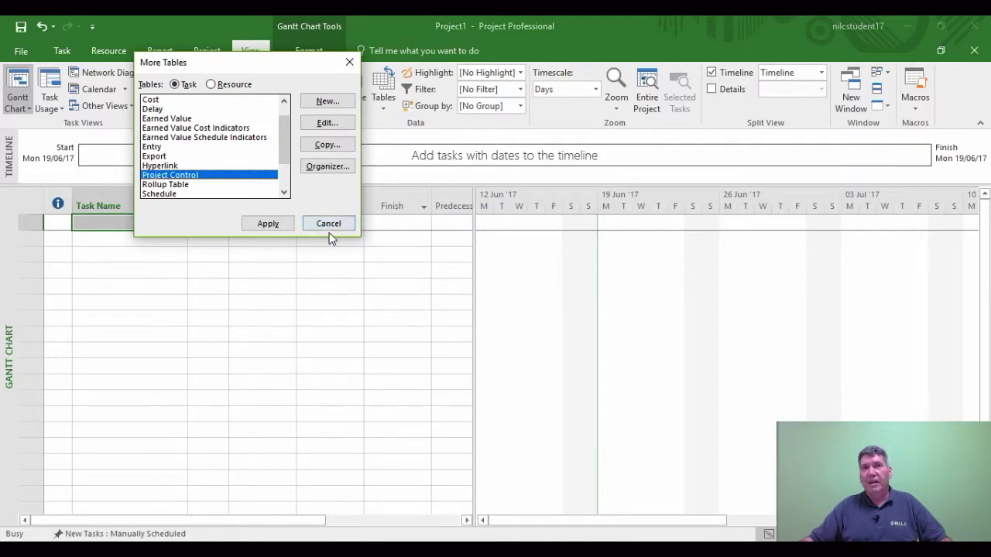
left_click(153, 238)
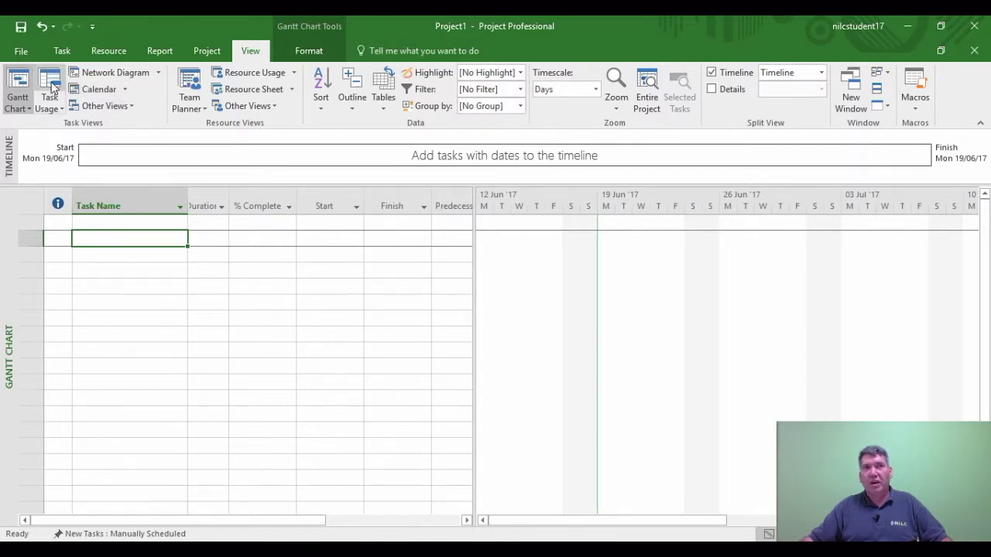
Step: Try to delete the Project Control table from Global.MPT with the Organizer and return to the project
left_click(21, 53)
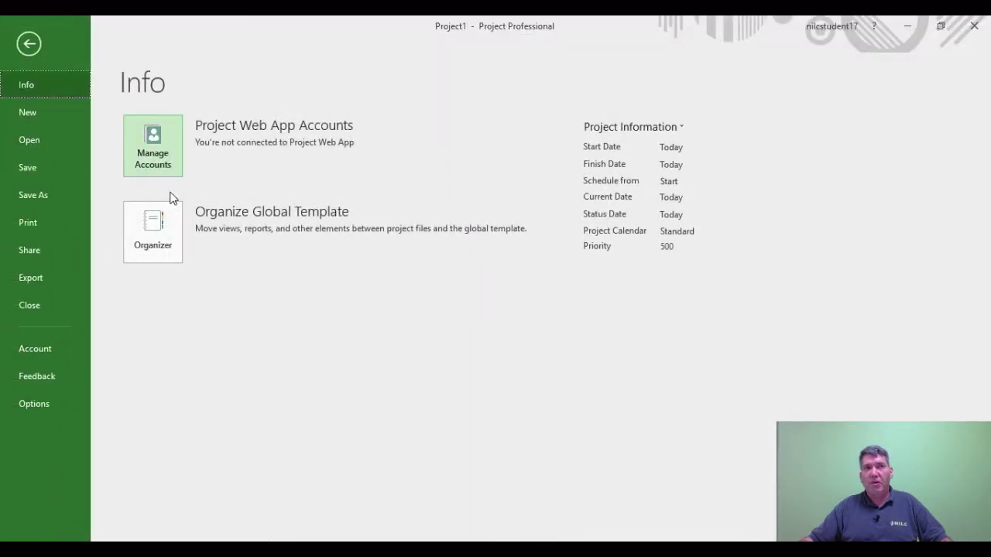
left_click(173, 248)
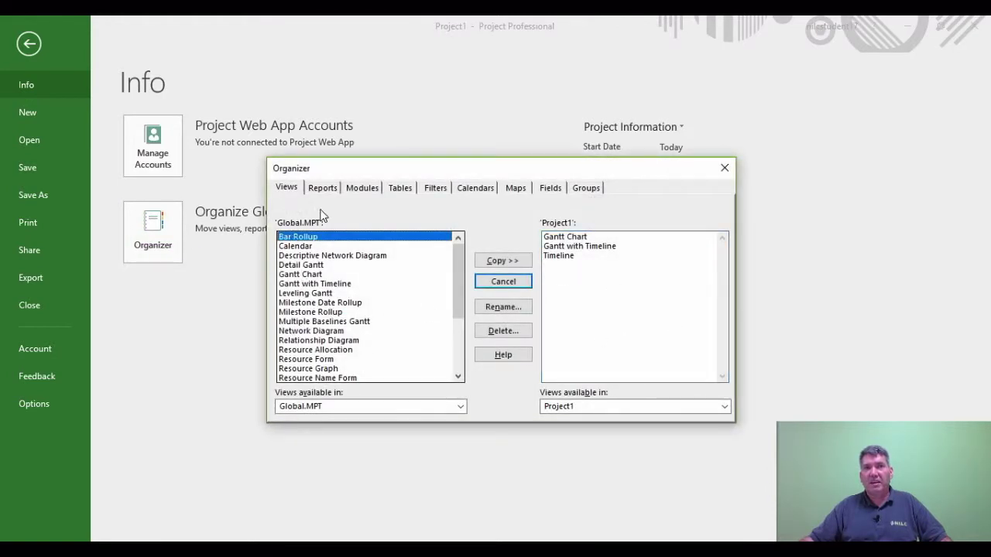
left_click(399, 189)
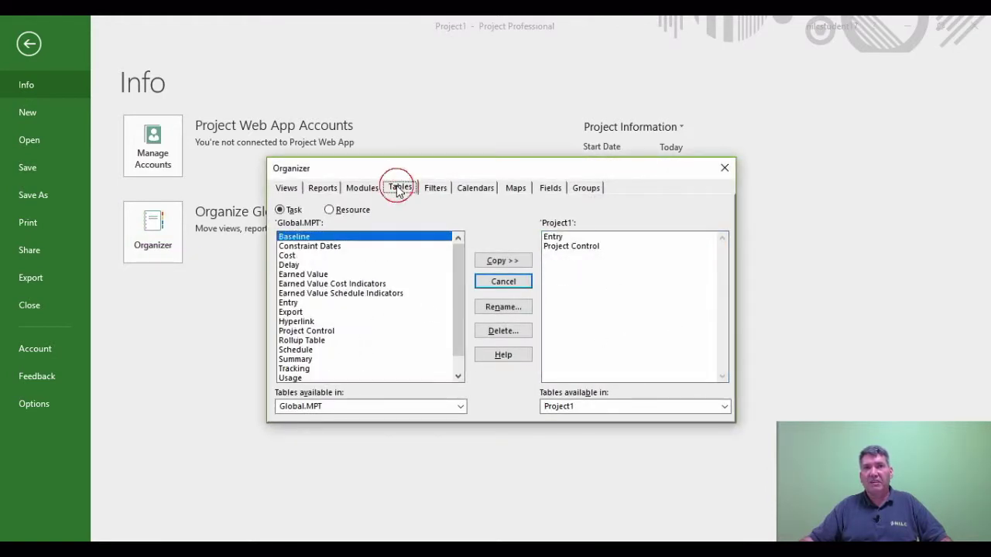
left_click(306, 331)
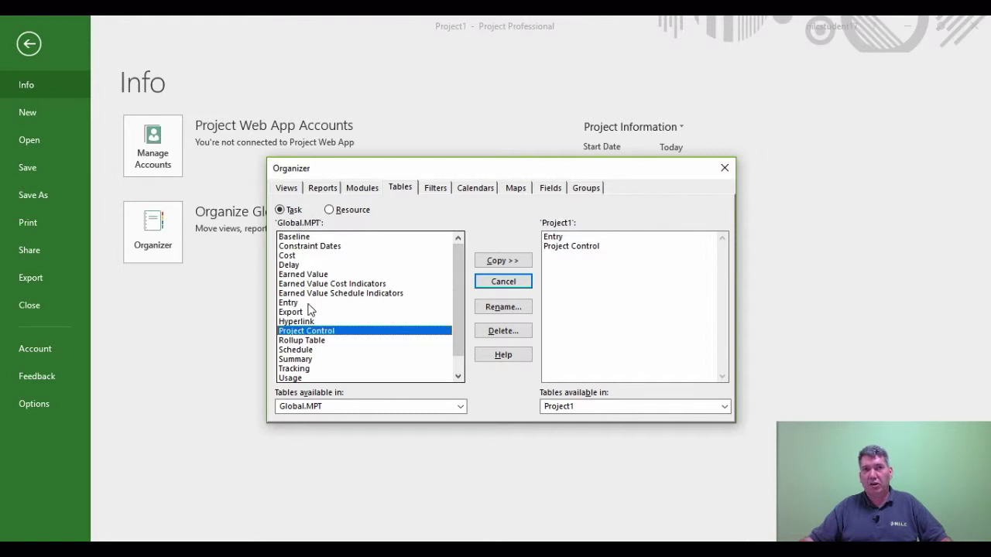
left_click(510, 331)
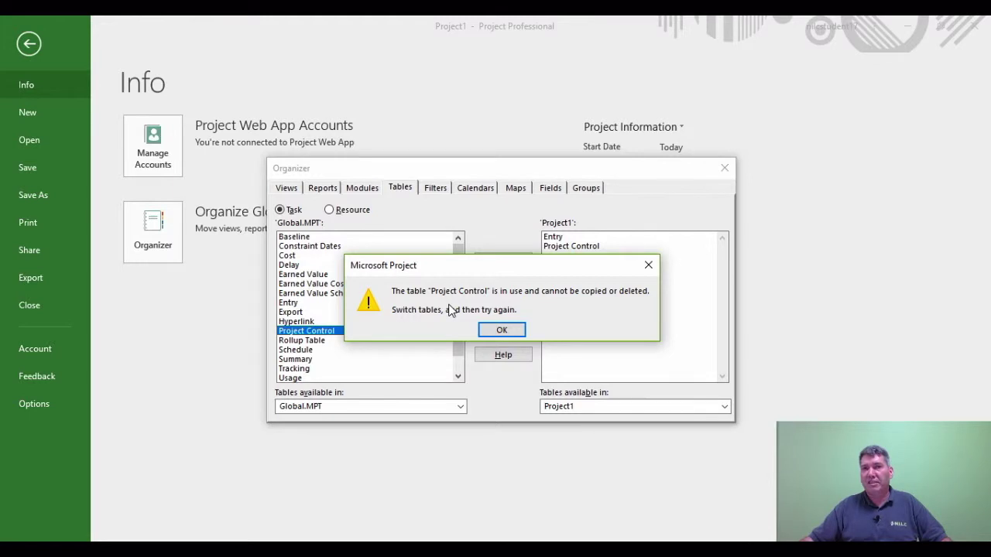
left_click(499, 330)
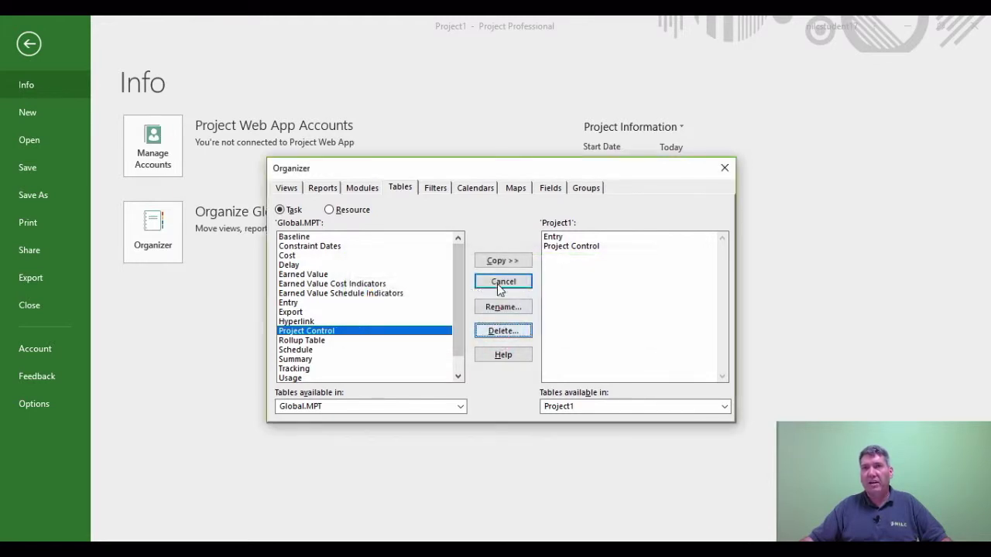
left_click(724, 170)
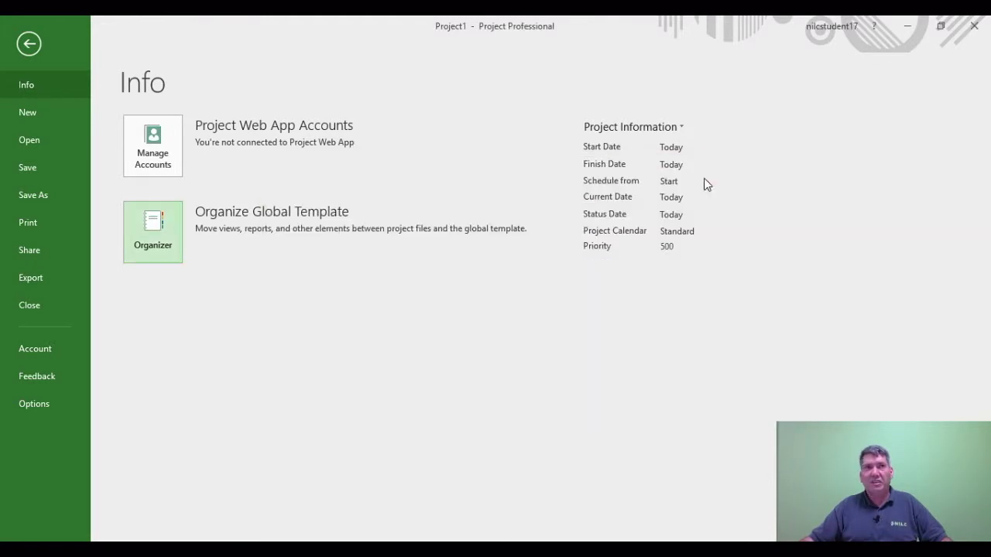
left_click(30, 47)
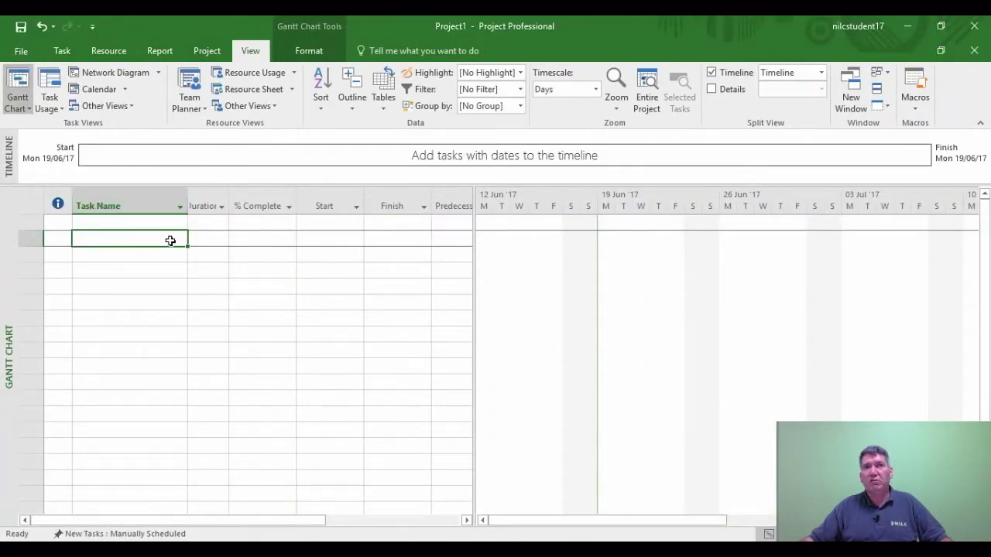
Step: Switch the Gantt Chart to the Entry table and check which table is active
left_click(383, 104)
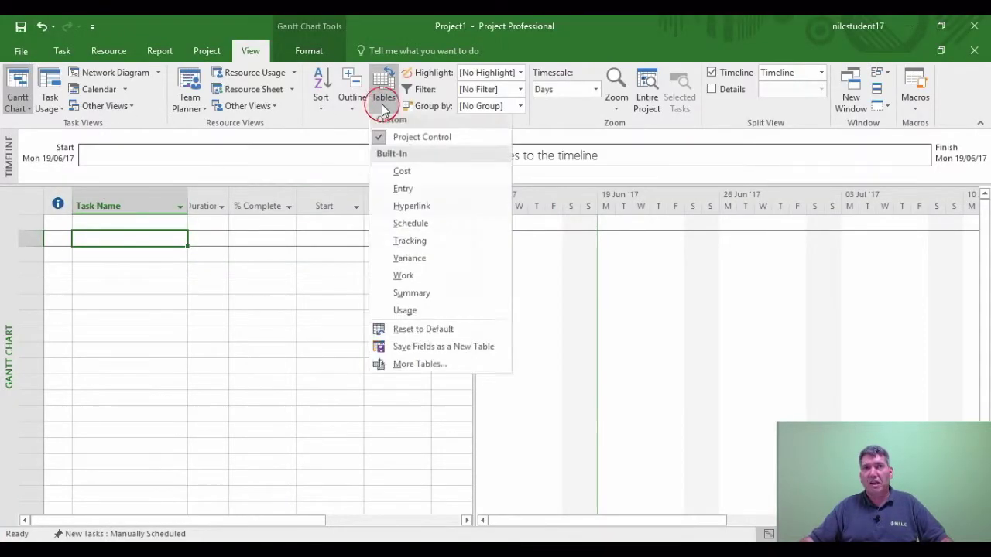
left_click(402, 191)
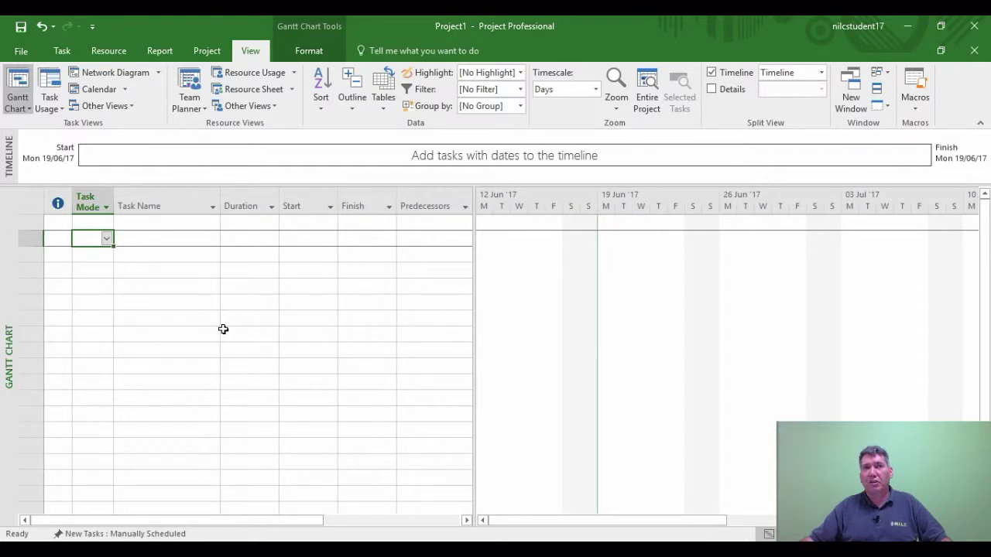
left_click(390, 108)
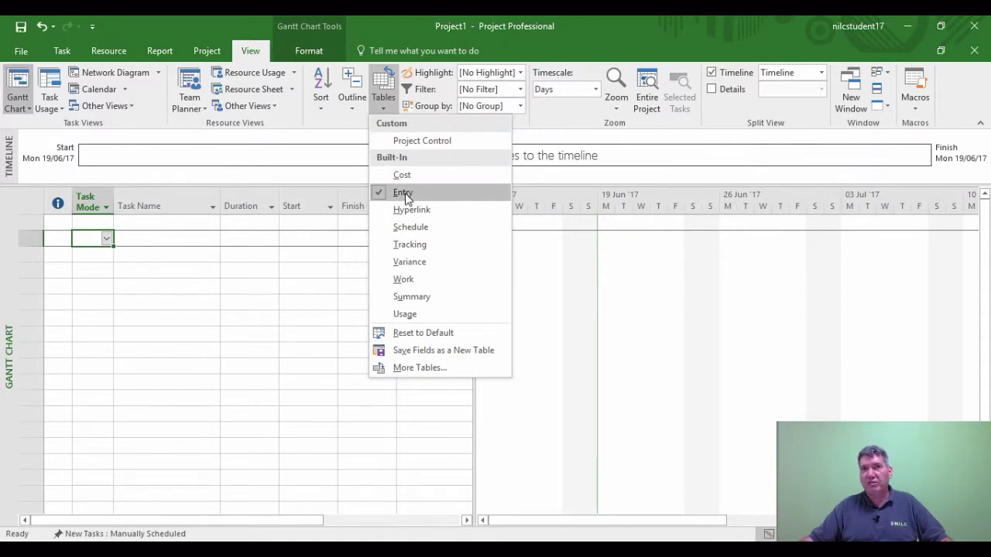
left_click(54, 225)
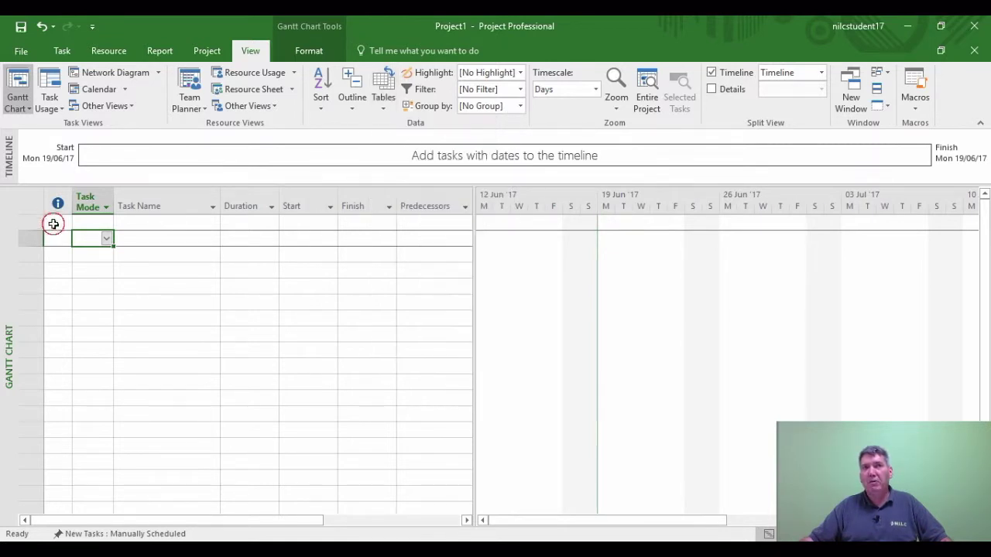
left_click(54, 224)
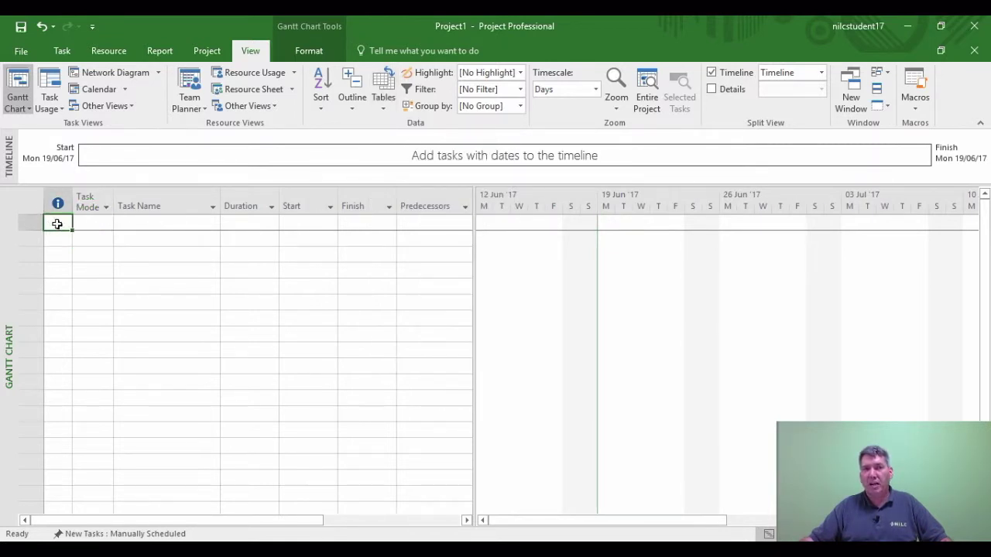
Step: Delete the custom Project Control table from Global.MPT with the Organizer and check the table list in the current project
left_click(21, 52)
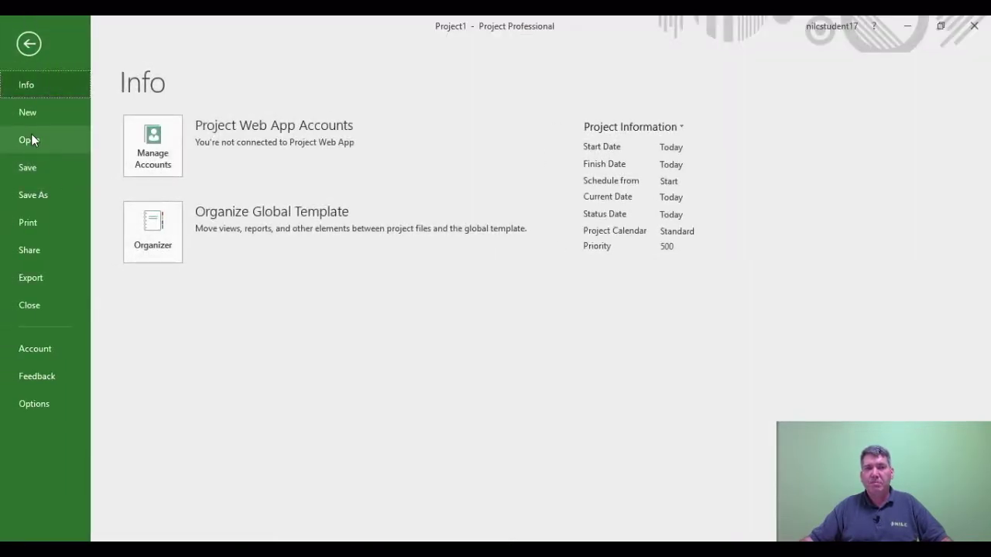
left_click(154, 229)
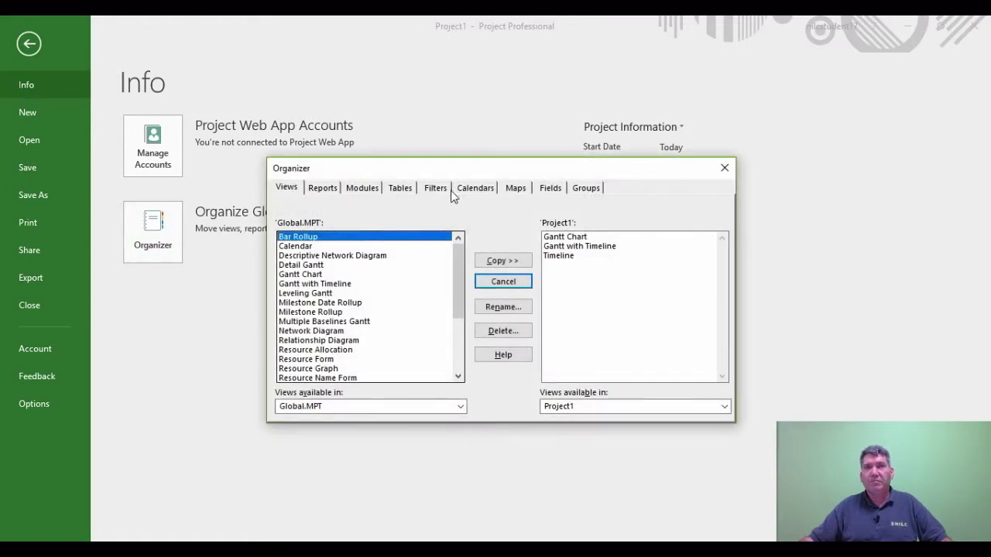
left_click(401, 188)
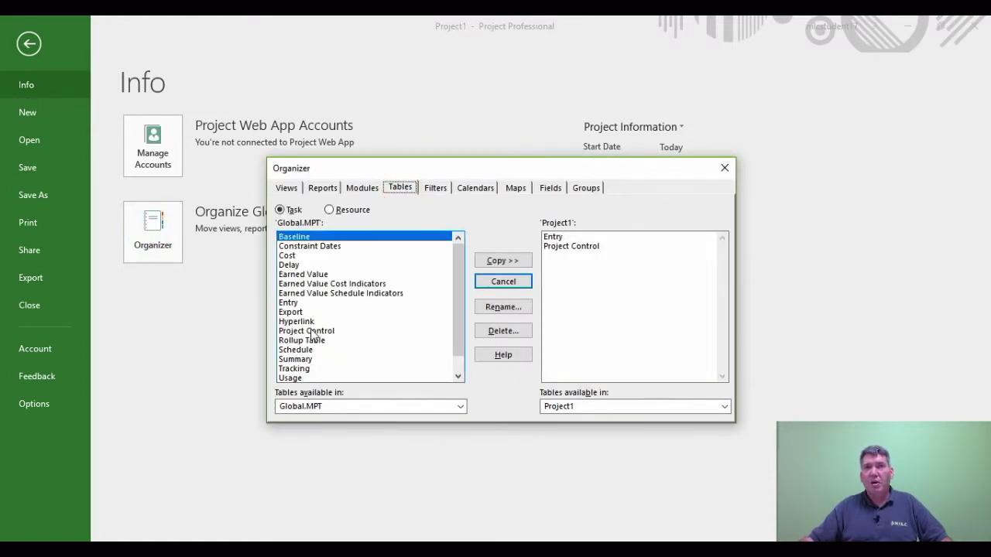
left_click(306, 332)
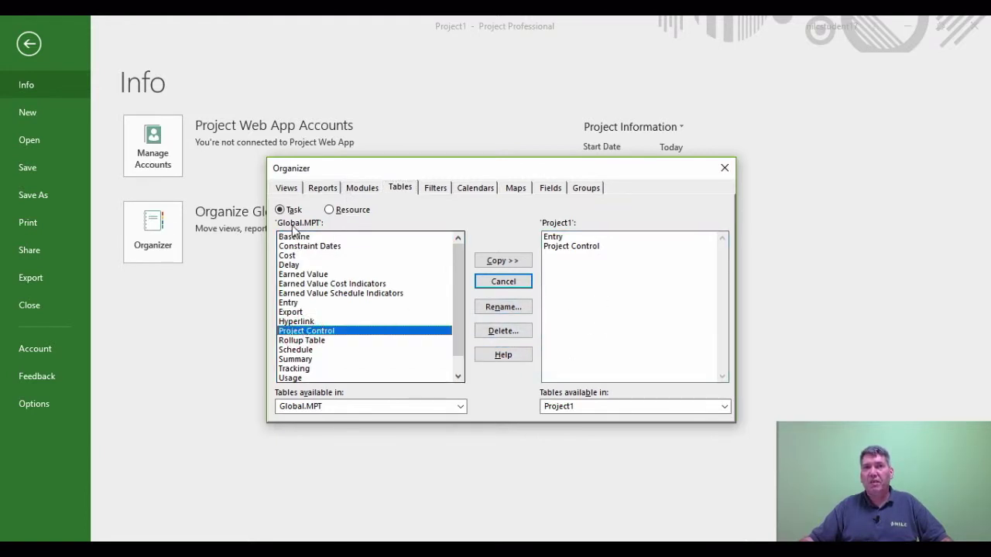
left_click(504, 332)
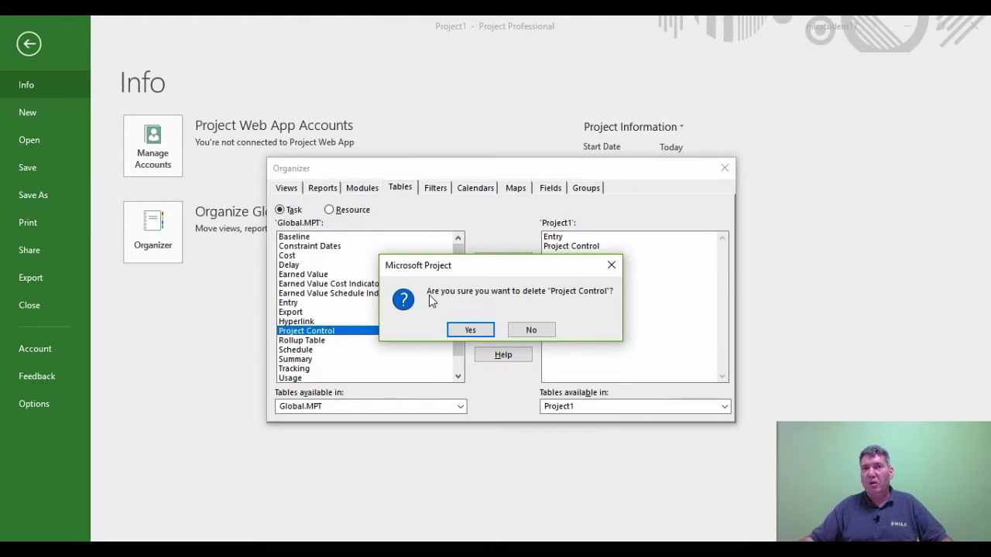
left_click(470, 330)
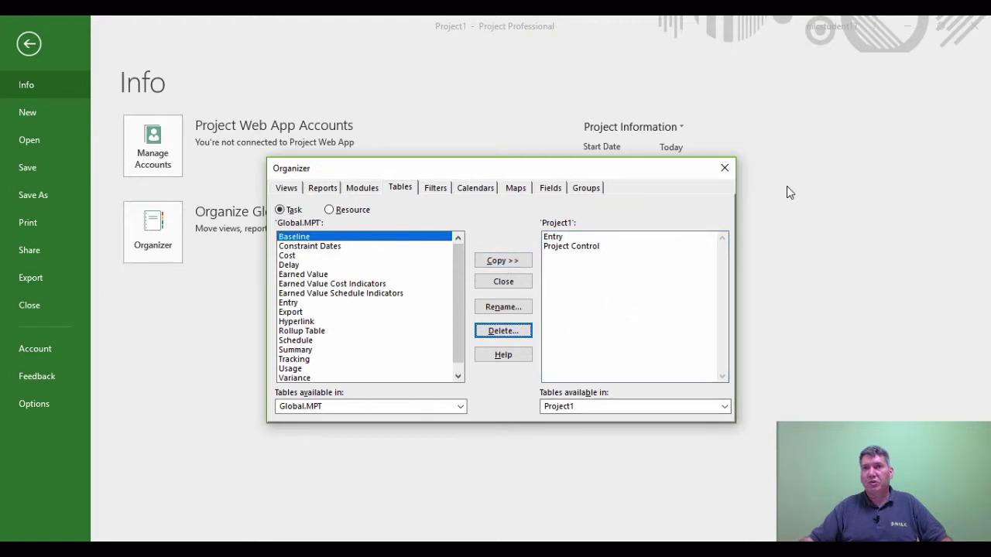
left_click(724, 170)
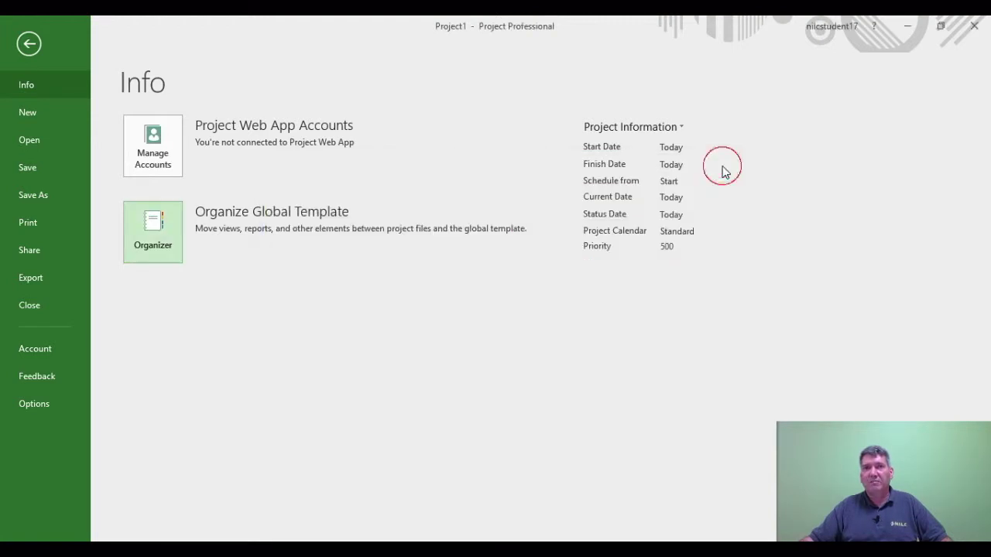
left_click(25, 43)
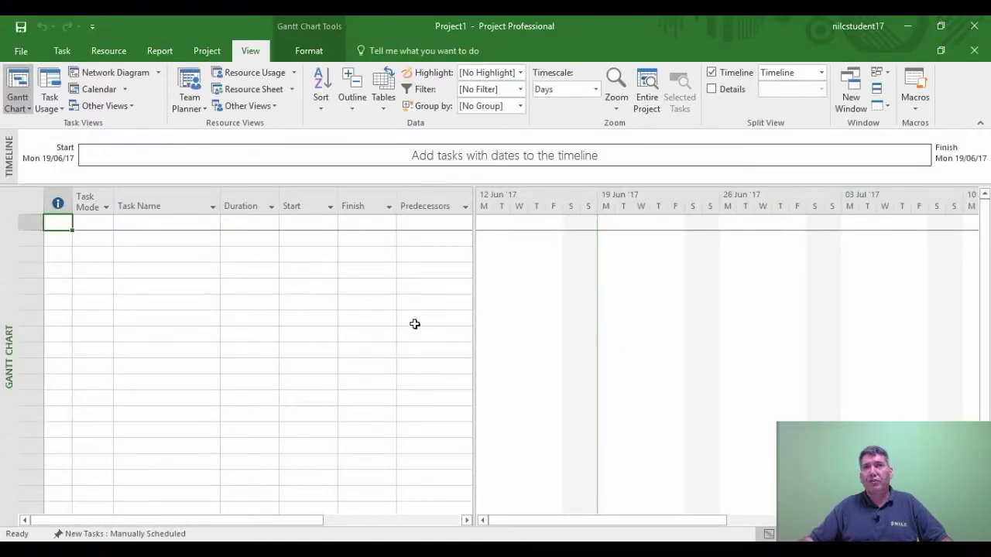
left_click(384, 99)
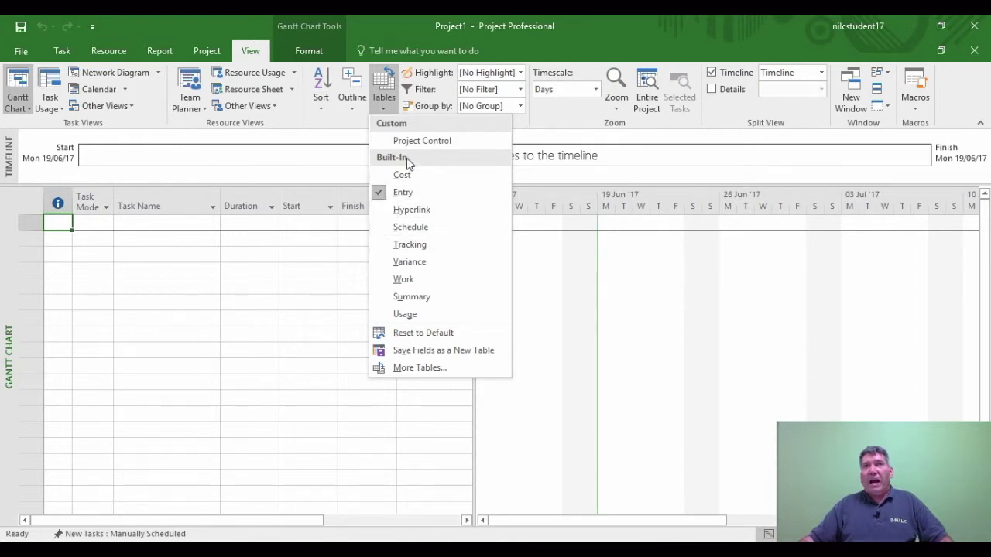
left_click(285, 244)
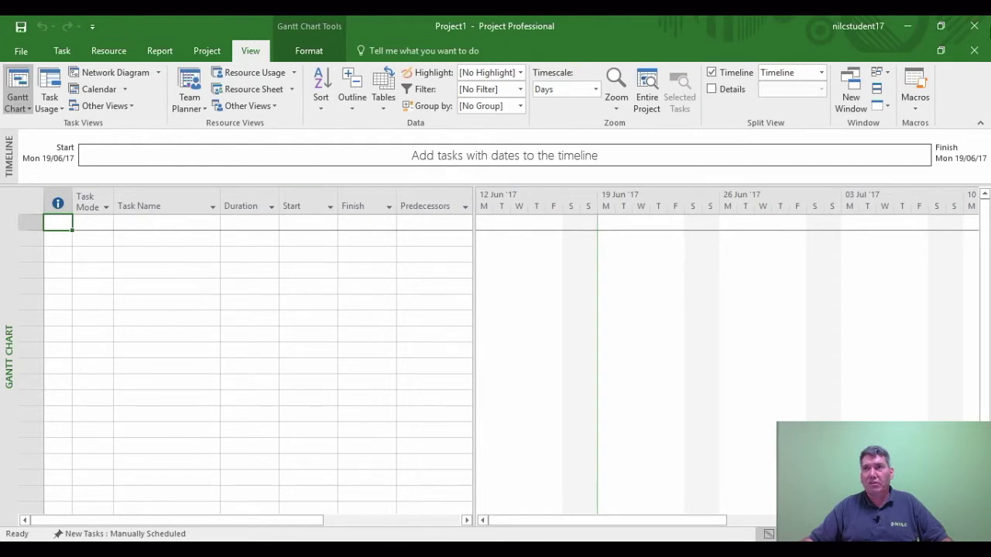
Step: Close Project without saving Project1, minimise the file folder window, and restart Project with a new blank project
left_click(974, 28)
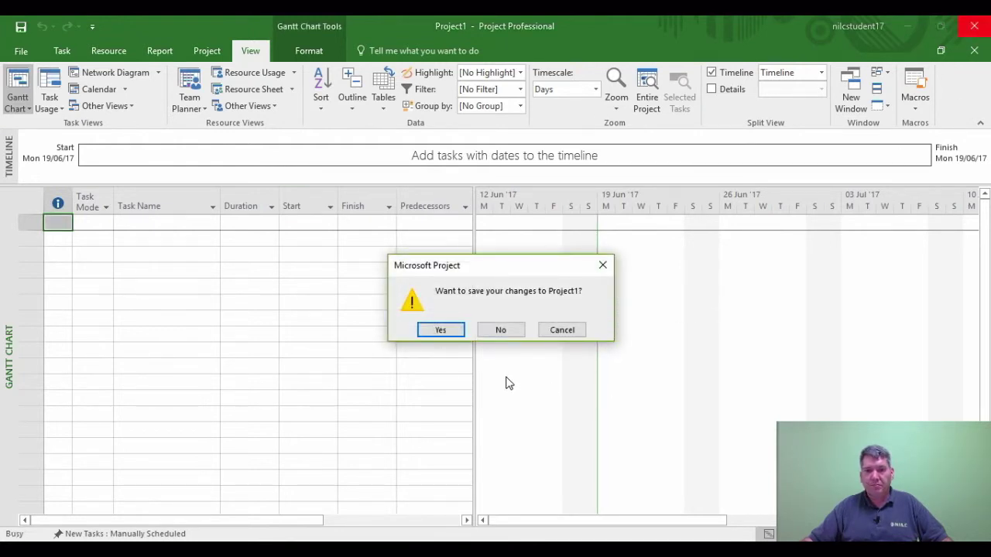
left_click(558, 331)
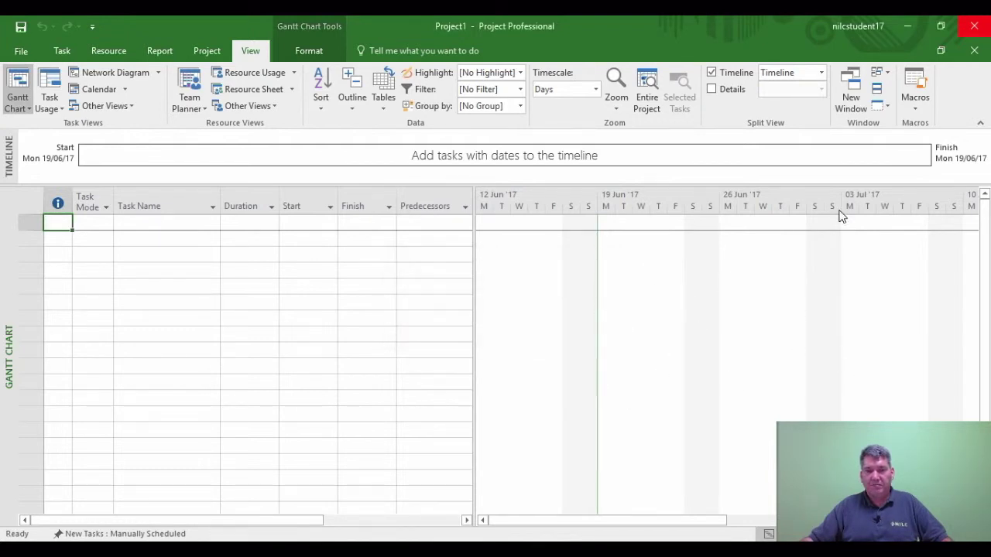
left_click(967, 28)
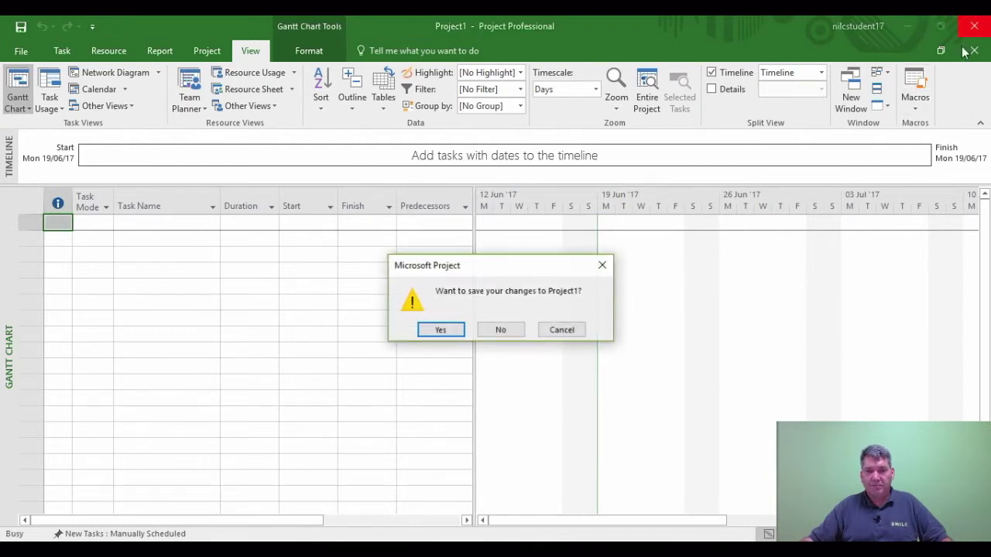
left_click(500, 329)
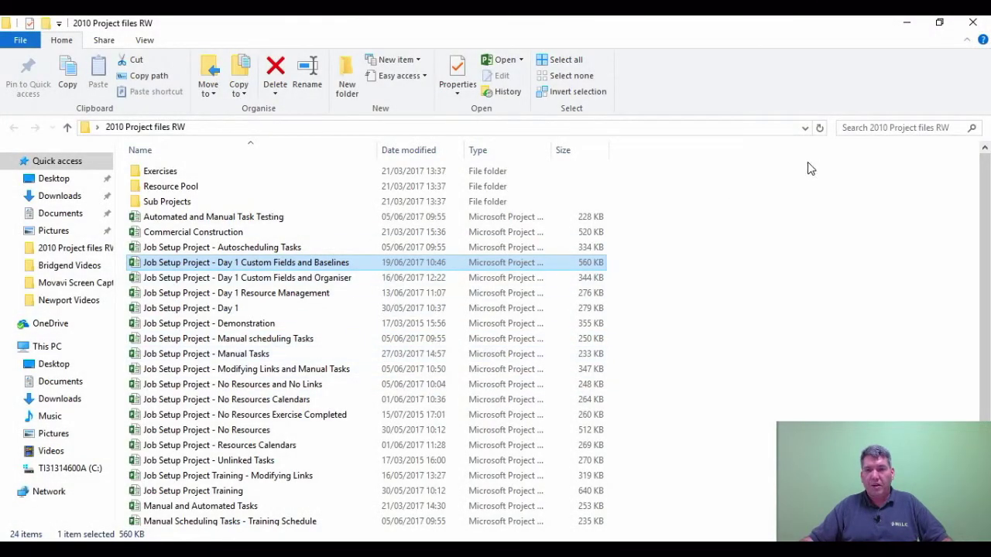
left_click(907, 26)
left_click(382, 203)
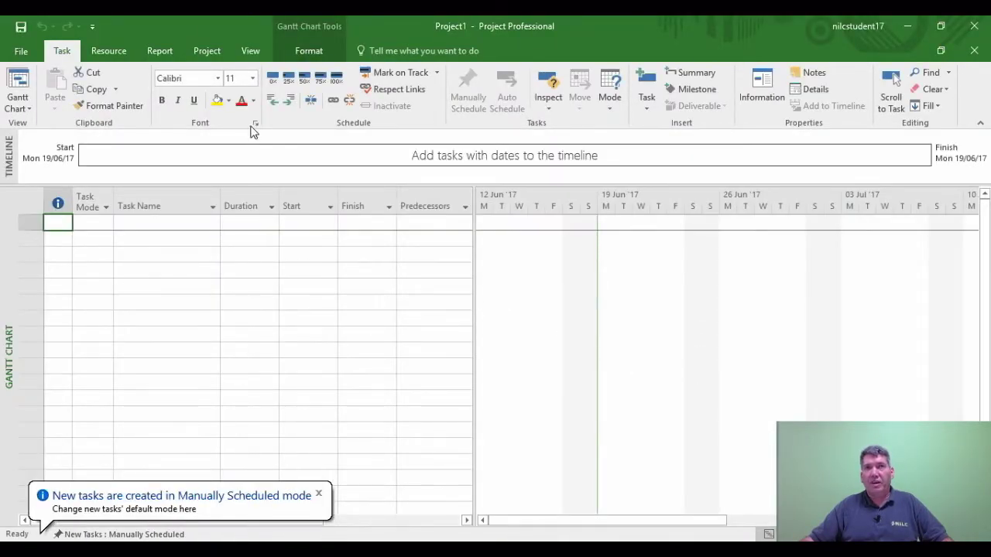
Step: Check which task tables the new blank project offers, without applying a different table
left_click(250, 50)
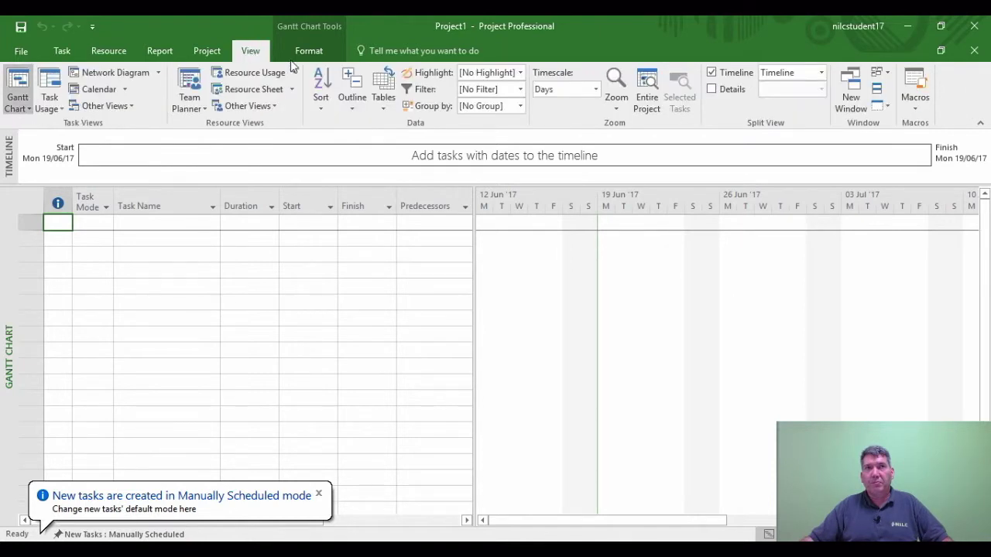
left_click(391, 109)
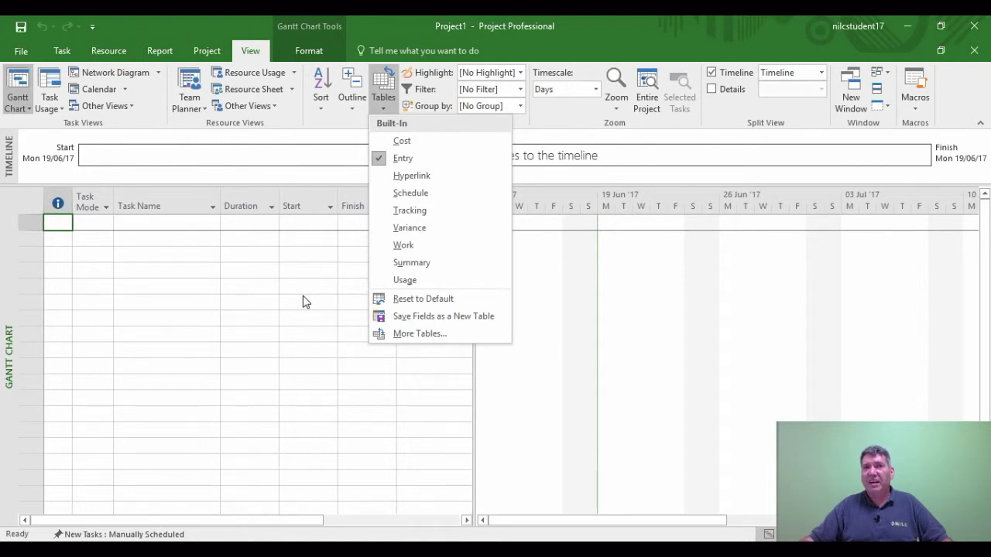
left_click(172, 220)
left_click(169, 223)
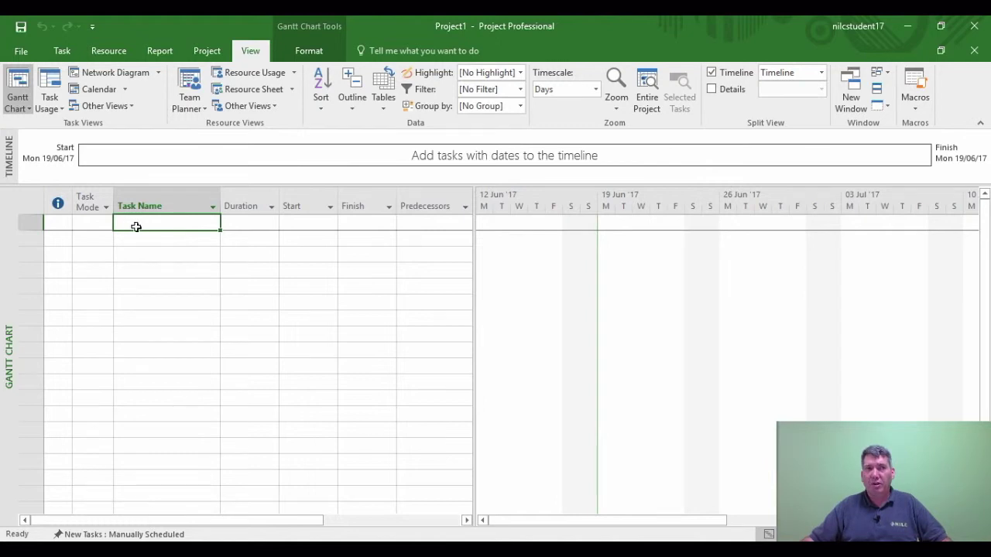
left_click(57, 224)
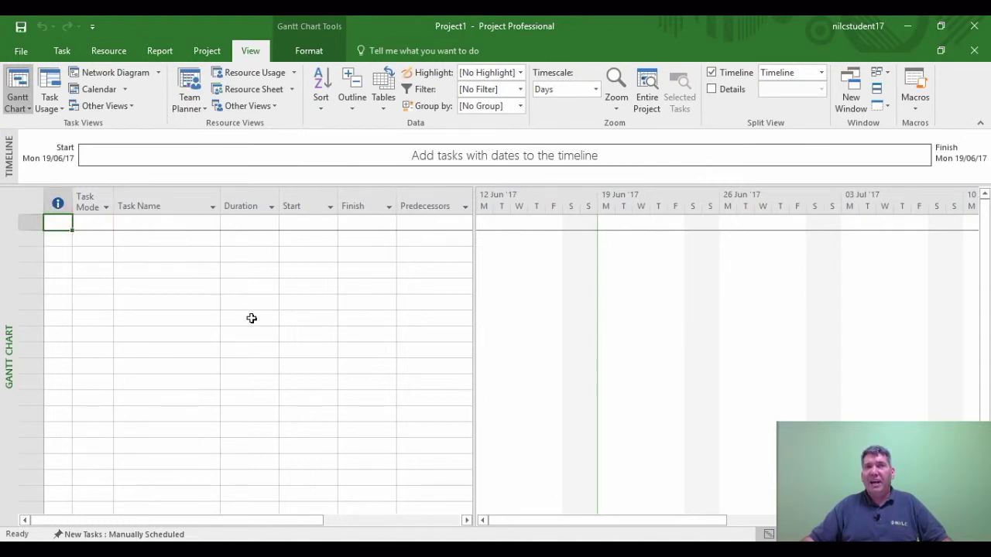